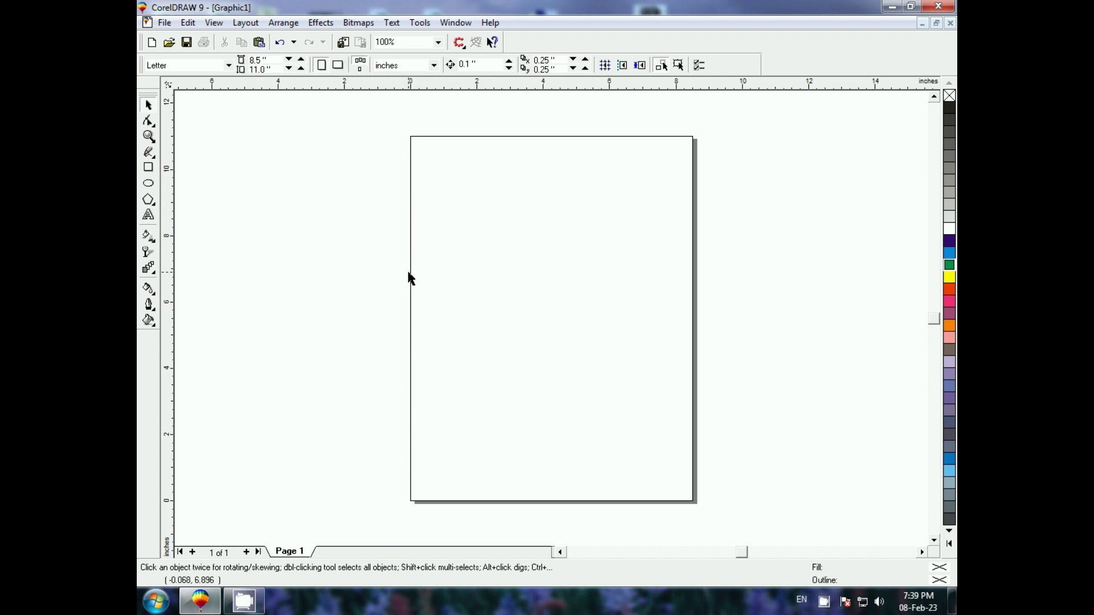
Draw a six-sided polygon about 3.8 by 4.4 inches in the upper middle of the page
left_click(149, 201)
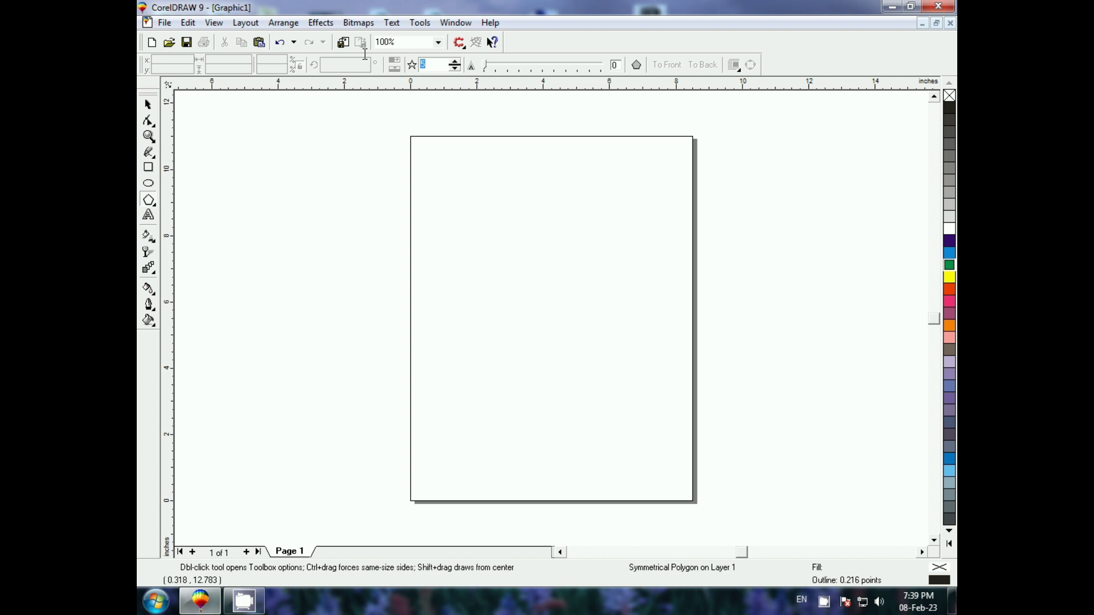
type("6")
key("Return")
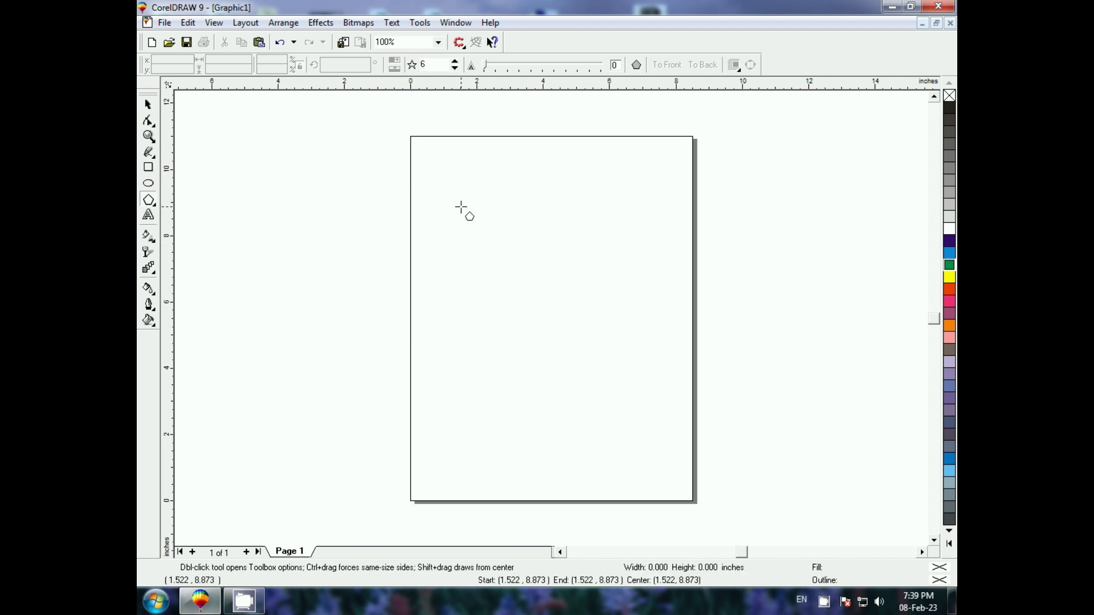
left_click_drag(462, 208, 566, 355)
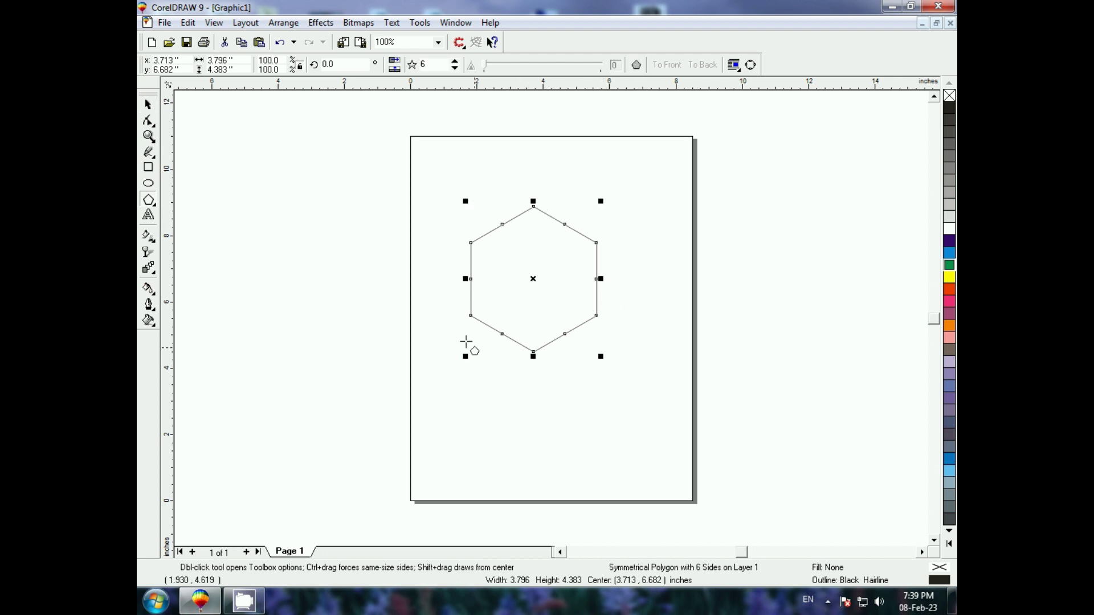
Make a smaller concentric copy of the hexagon, about 3.27 by 3.77 inches, and trim the outer hexagon with it
left_click_drag(602, 202, 602, 202)
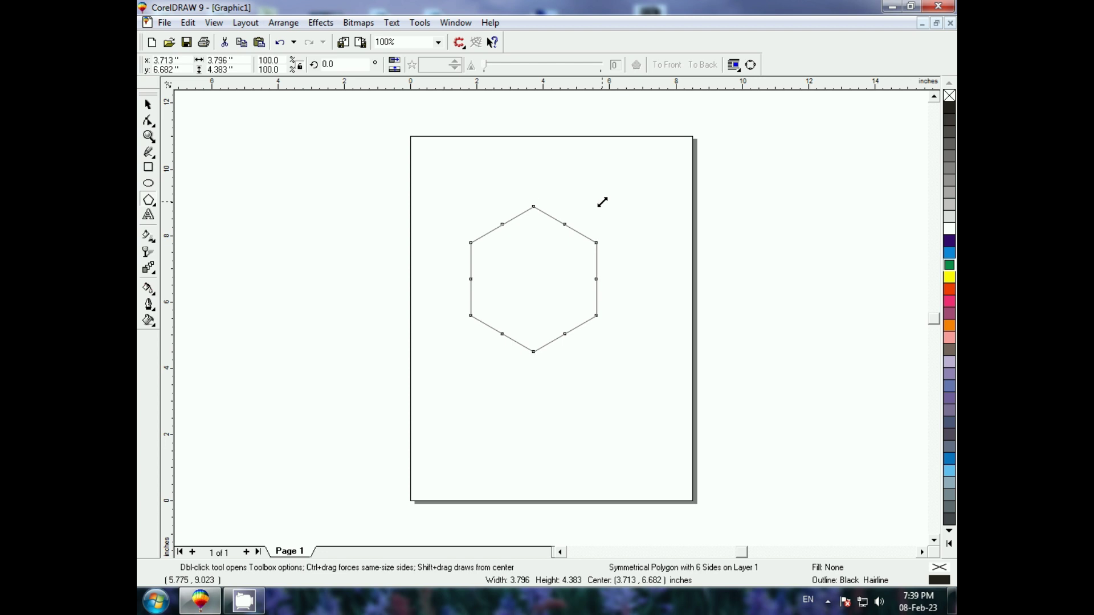
left_click_drag(603, 203, 596, 209)
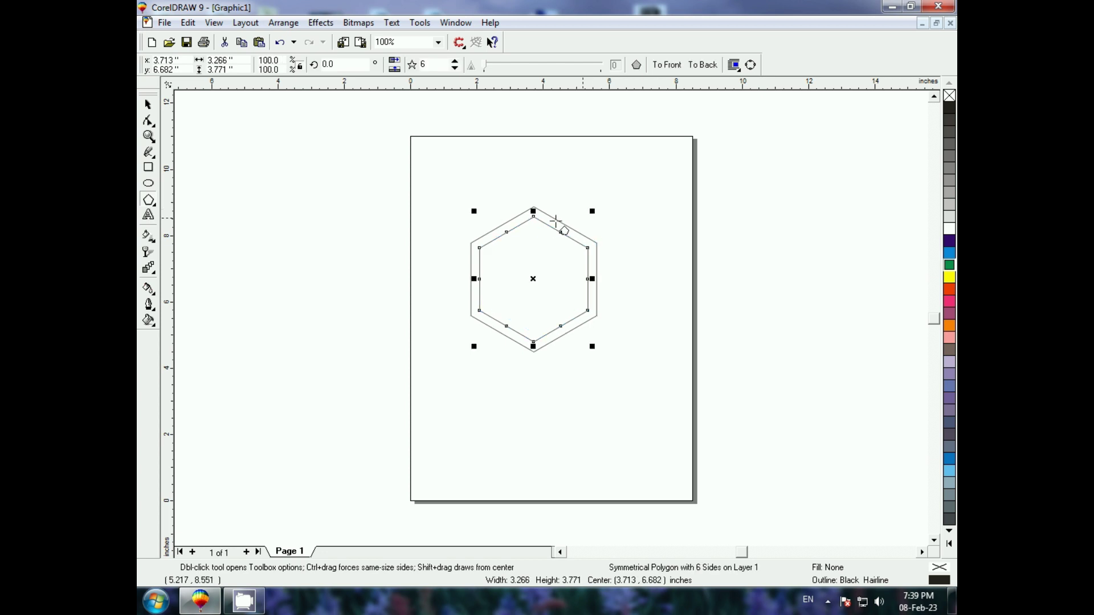
left_click(410, 195)
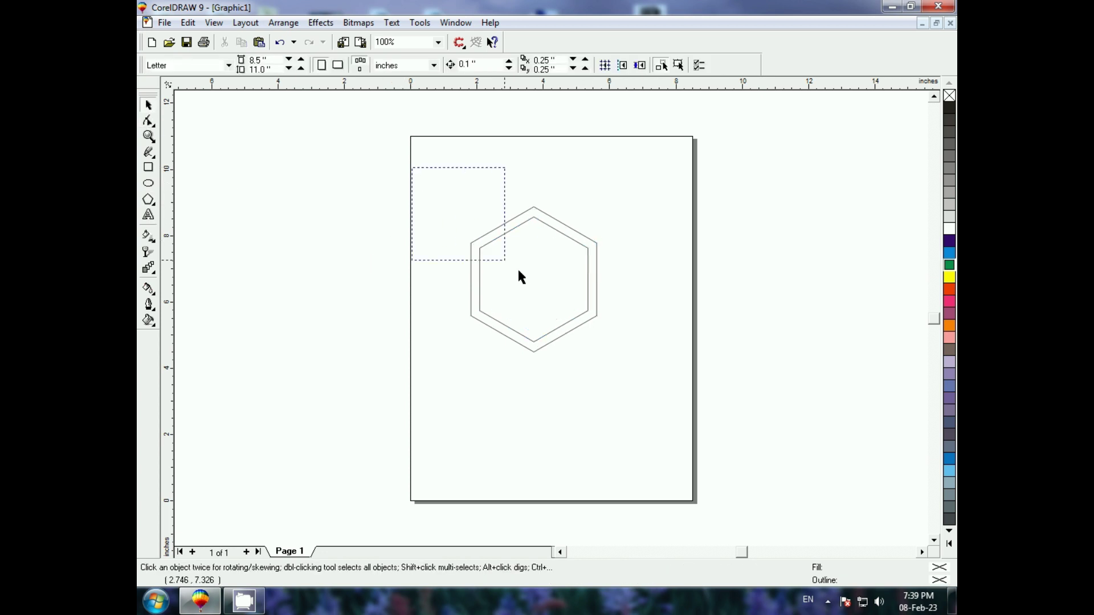
left_click_drag(519, 272, 657, 404)
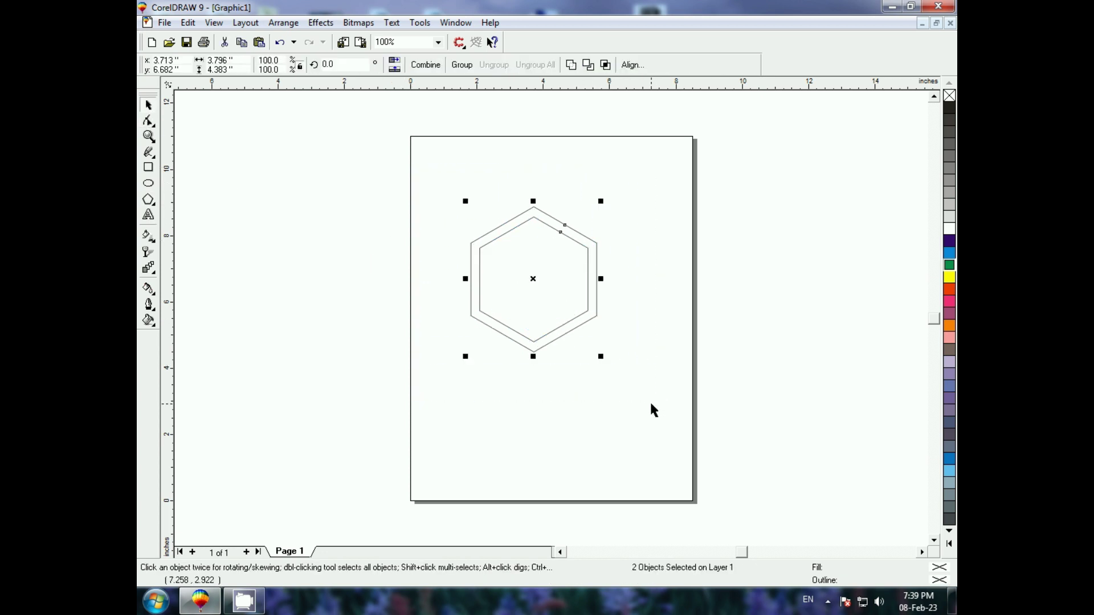
left_click(588, 64)
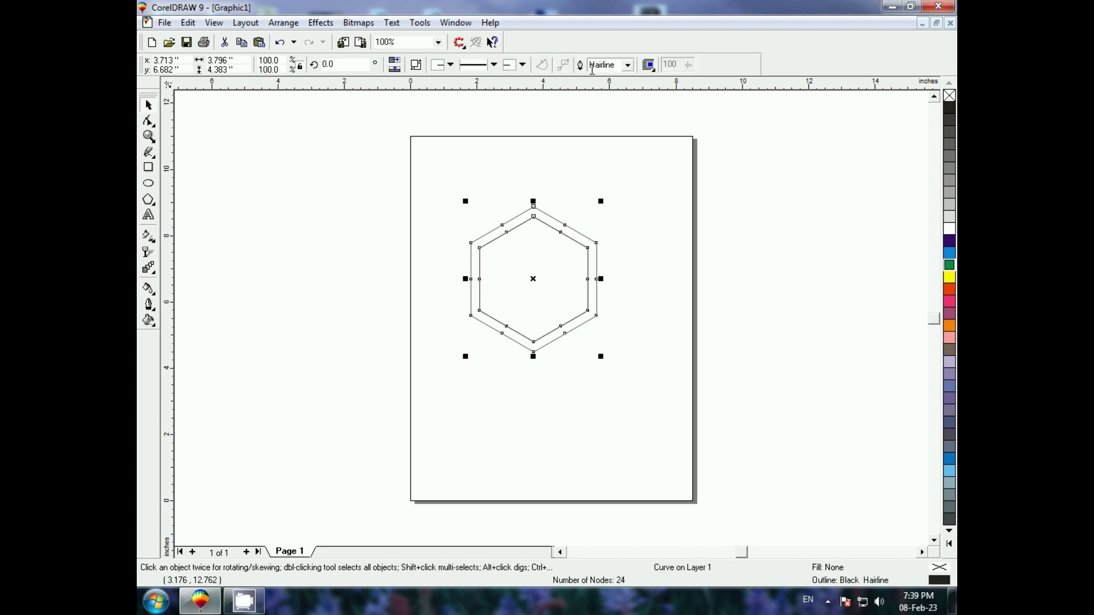
Move the trimmed hexagonal ring aside, delete the leftover inner hexagon, and bring the ring back to the middle of the page
left_click(432, 166)
left_click_drag(492, 235, 622, 267)
left_click(526, 338)
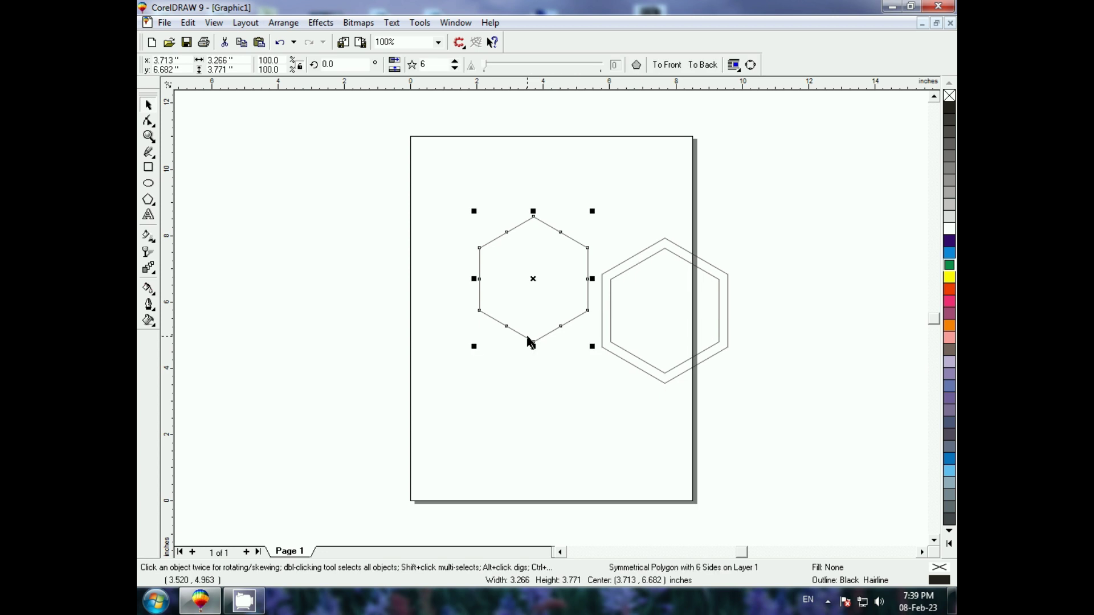
key("Delete")
left_click_drag(642, 368, 526, 355)
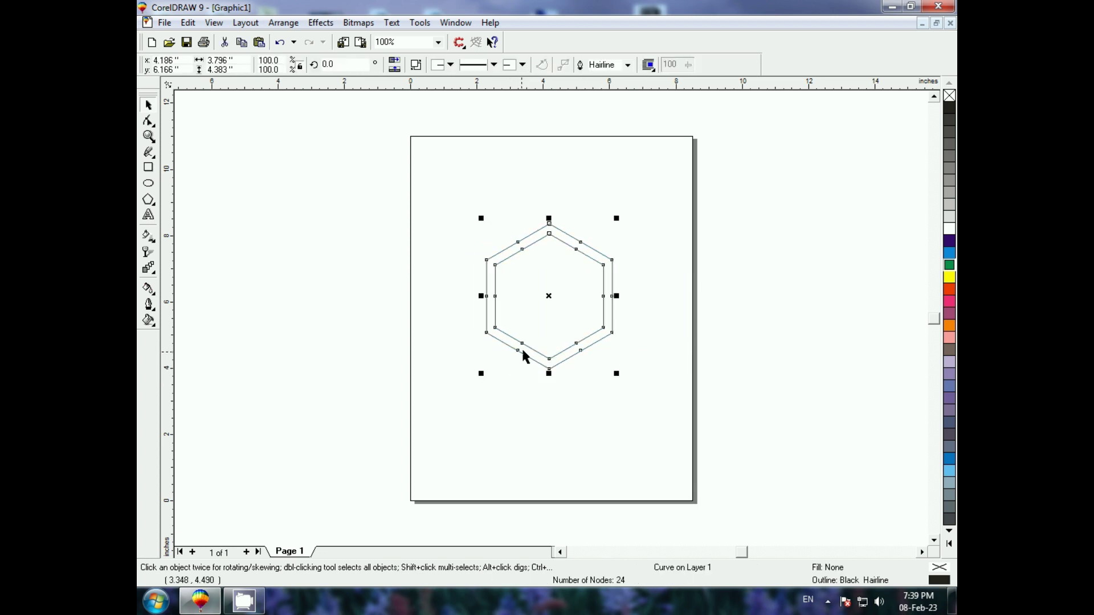
Set up a custom linear fountain fill for the hexagonal ring with a red colour stop at 50%
left_click(507, 360)
left_click(515, 350)
left_click(149, 323)
left_click(196, 329)
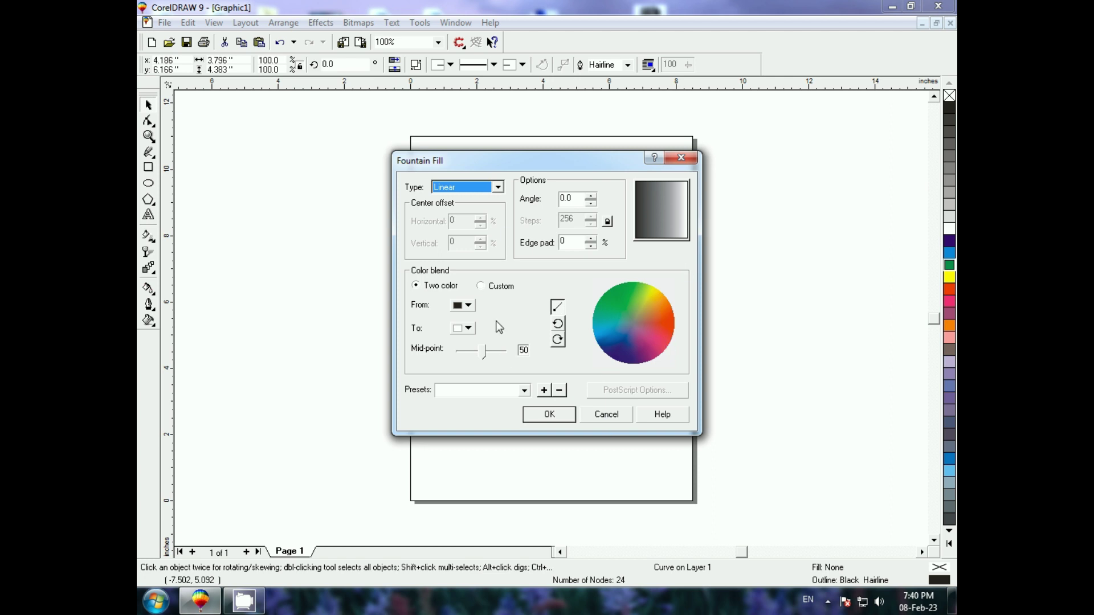
left_click(493, 286)
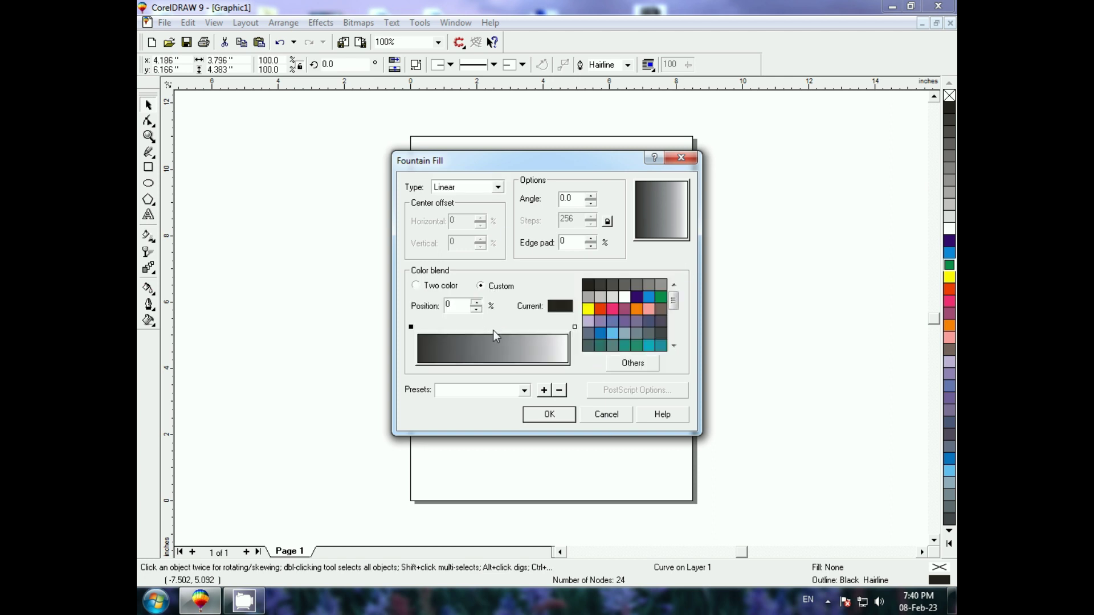
double_click(496, 333)
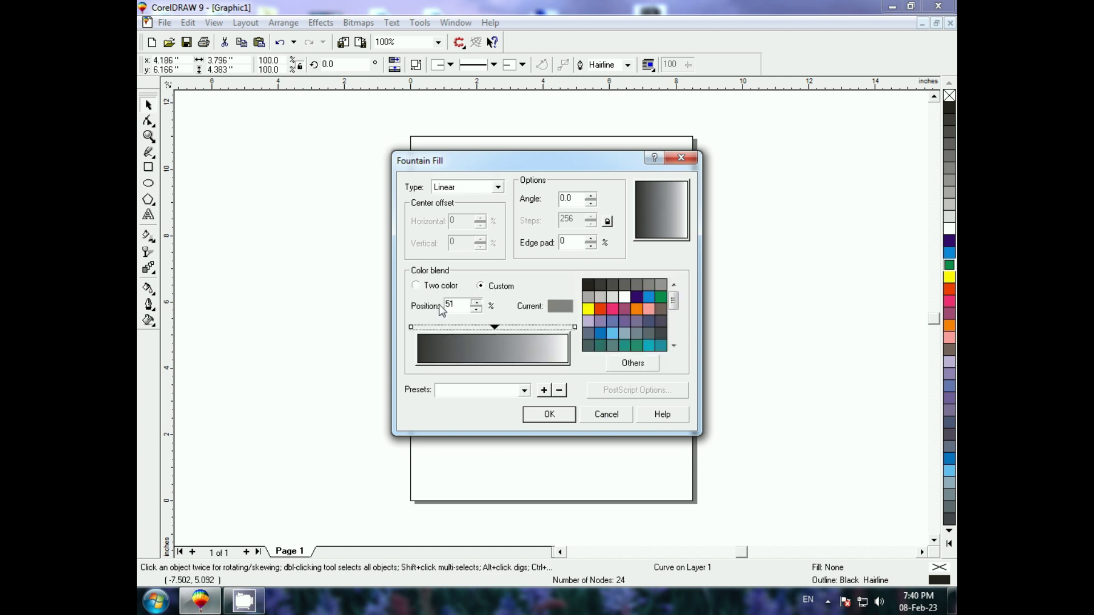
left_click_drag(457, 306, 434, 305)
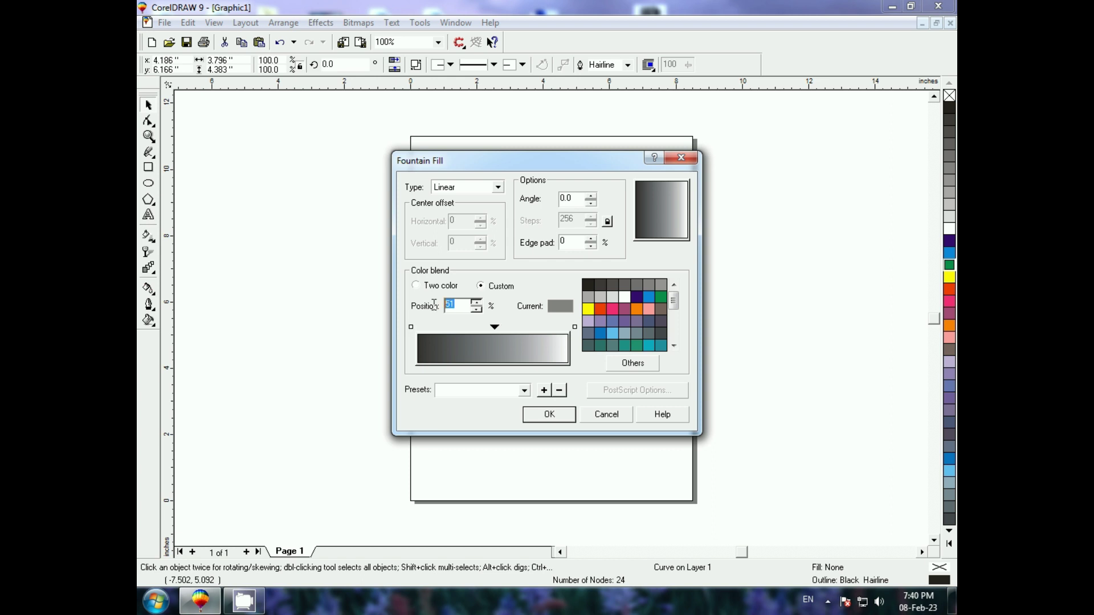
type("50")
left_click(601, 309)
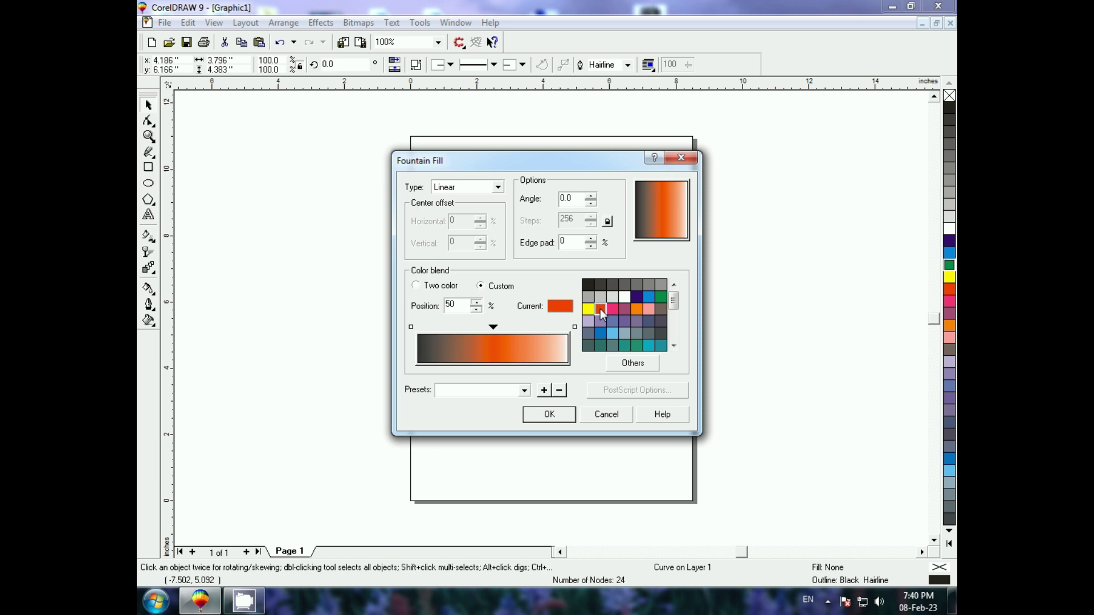
Make both end colours of the fountain fill yellow, apply it to the ring, and remove the ring's outline
left_click(412, 330)
left_click(411, 328)
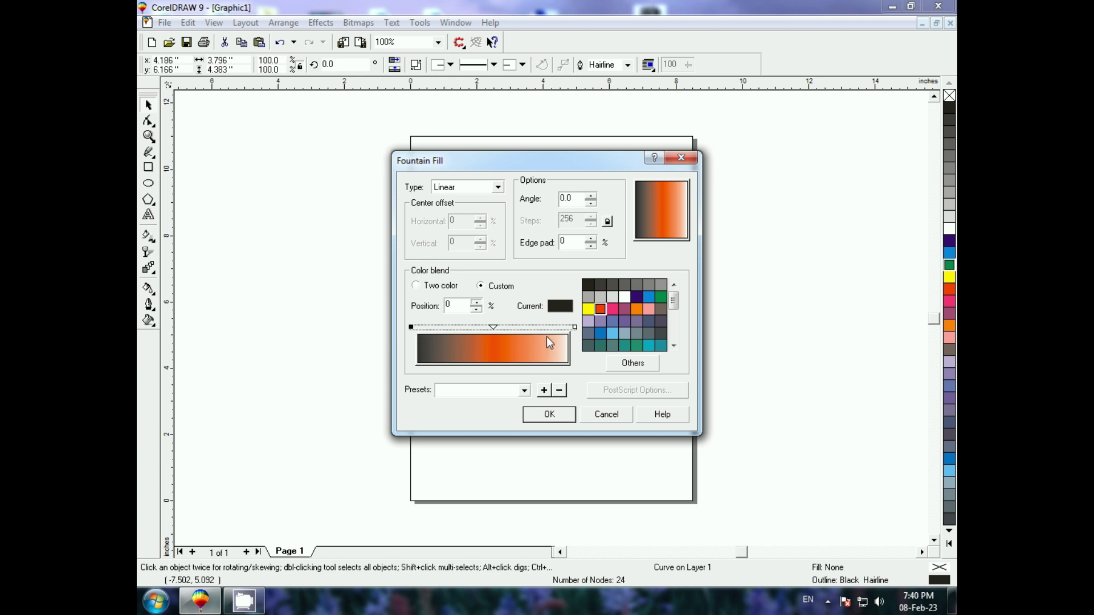
left_click(575, 327, "ctrl")
left_click(586, 313)
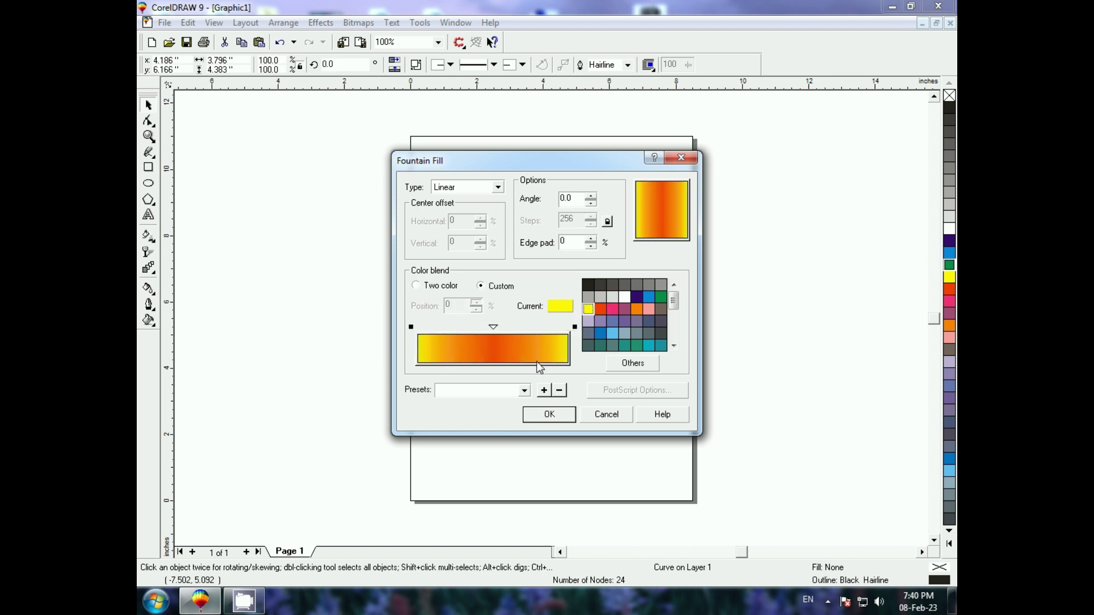
left_click(549, 414)
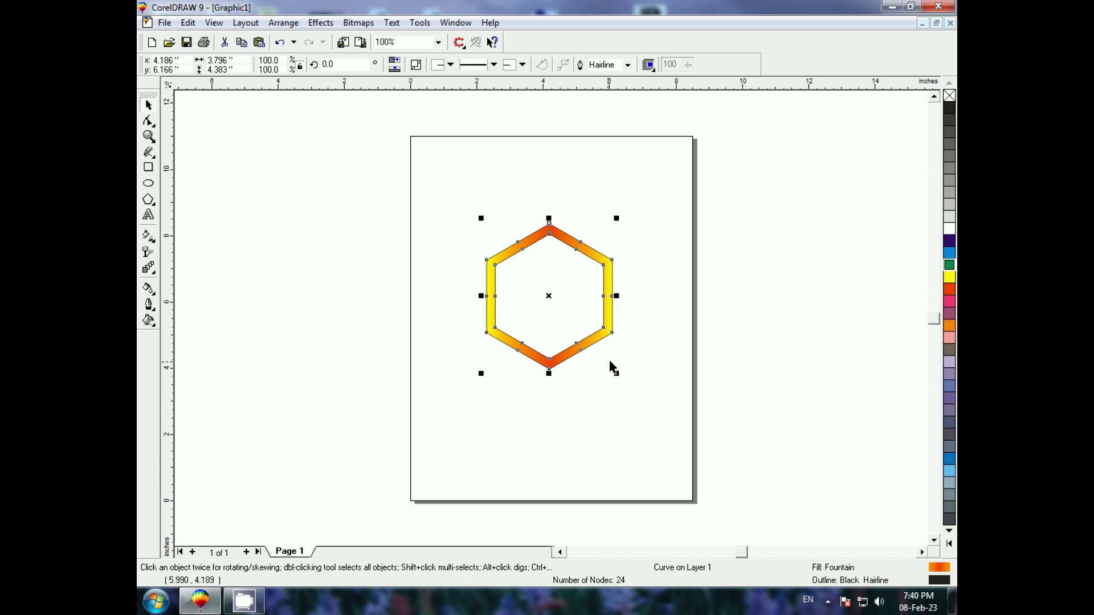
right_click(949, 98)
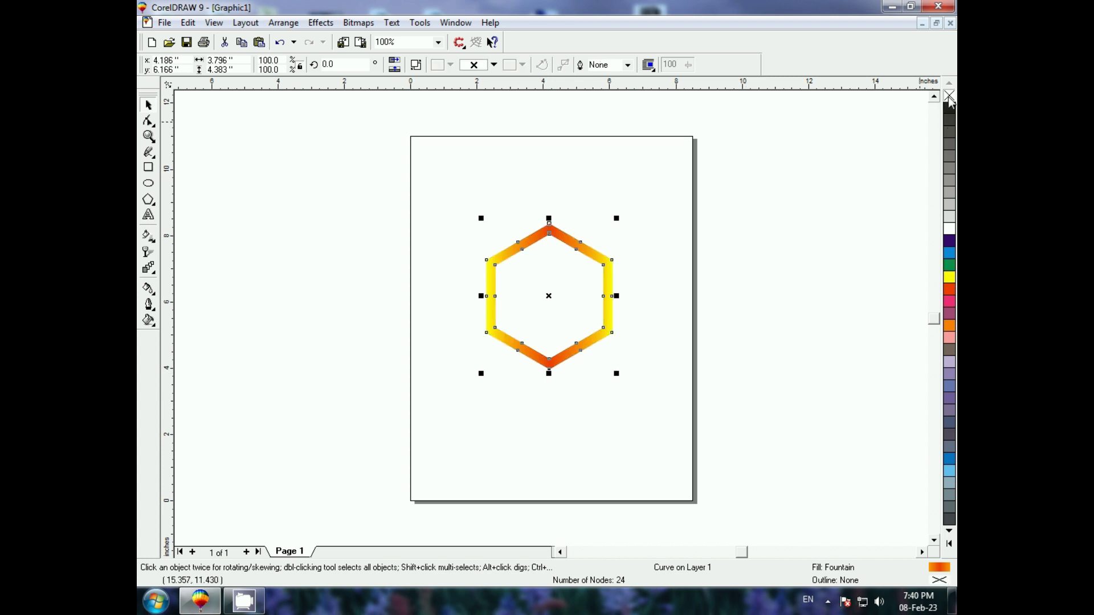
Make a narrower centred copy of the ring, about 2.1 inches wide, and repeat the duplication three more times
left_click_drag(617, 296, 591, 295)
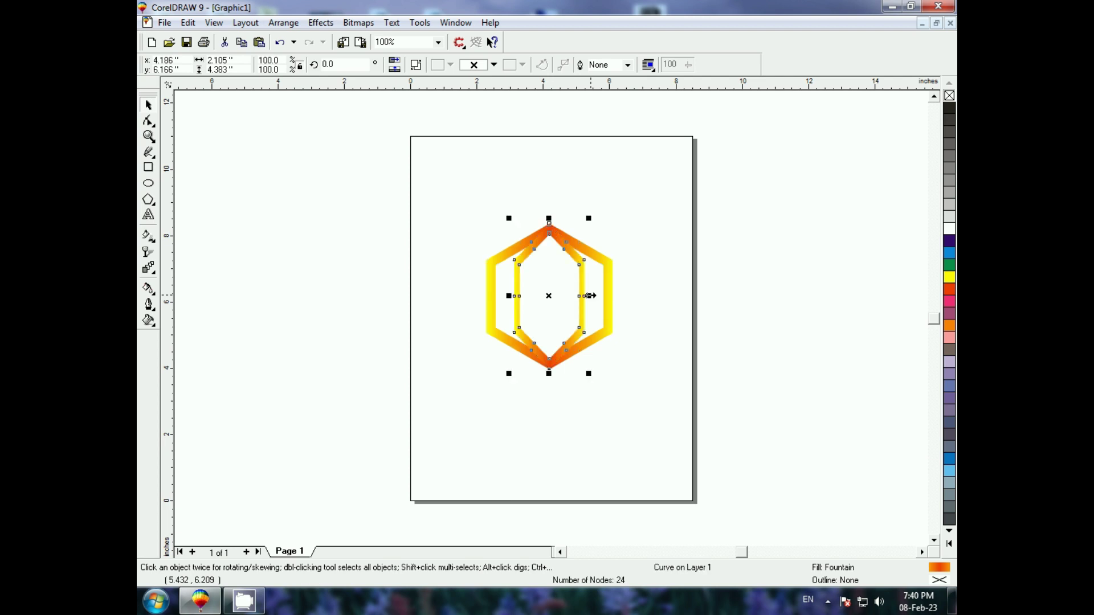
key("ctrl+r")
key("ctrl+r")
key("ctrl+r")
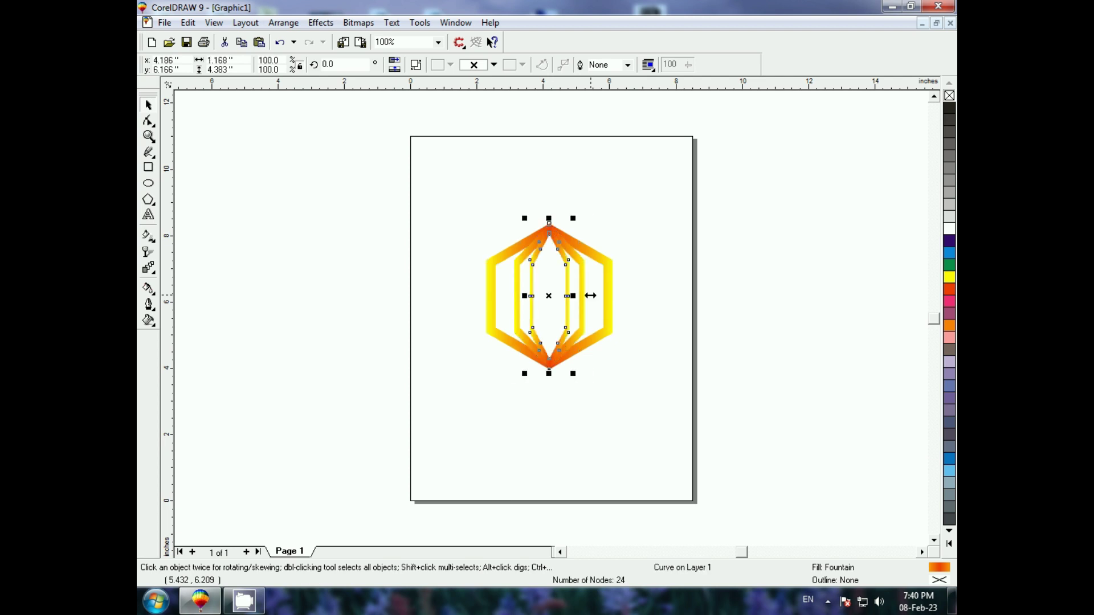
Squeeze all five nested rings together to about 1.29 inches wide and combine them into one petal curve
left_click_drag(422, 190, 627, 386)
left_click_drag(616, 297, 575, 299)
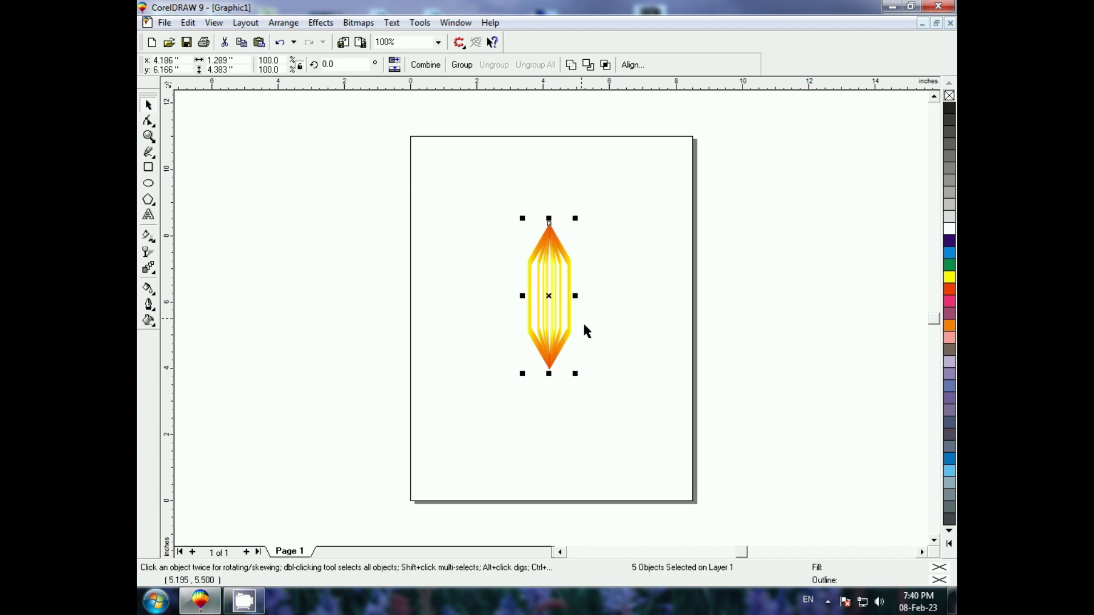
left_click(576, 396)
left_click_drag(475, 175, 640, 428)
key("ctrl+l")
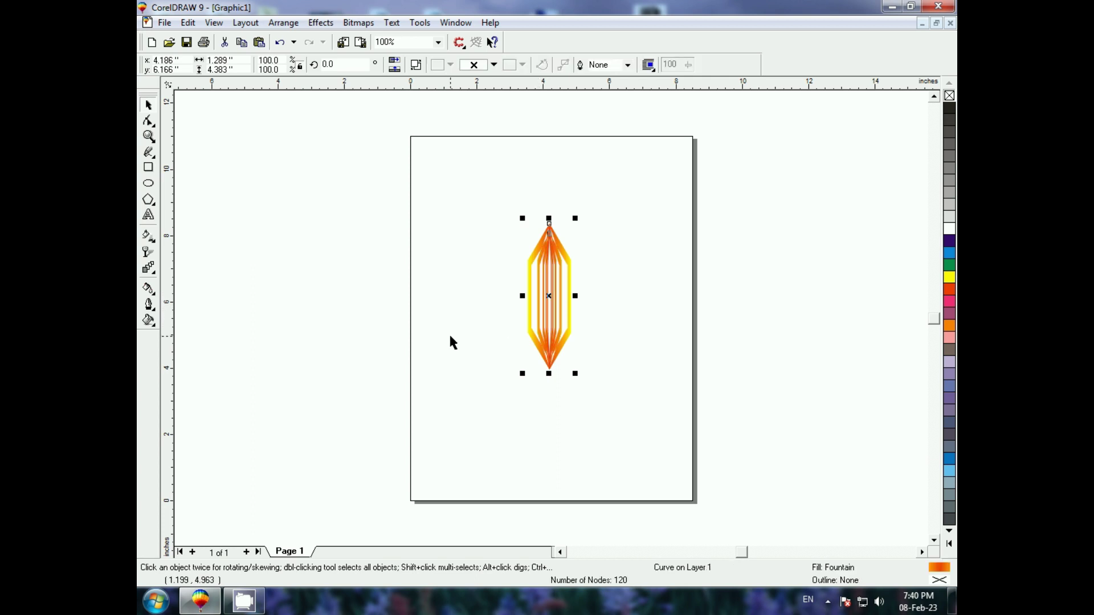
Move the petal's rotation centre to its bottom tip and create a copy rotated 15 degrees clockwise
left_click(450, 392)
left_click_drag(534, 263, 626, 403)
scroll(570, 322, "up", 1)
left_click(567, 310)
left_click(567, 313)
left_click(541, 297)
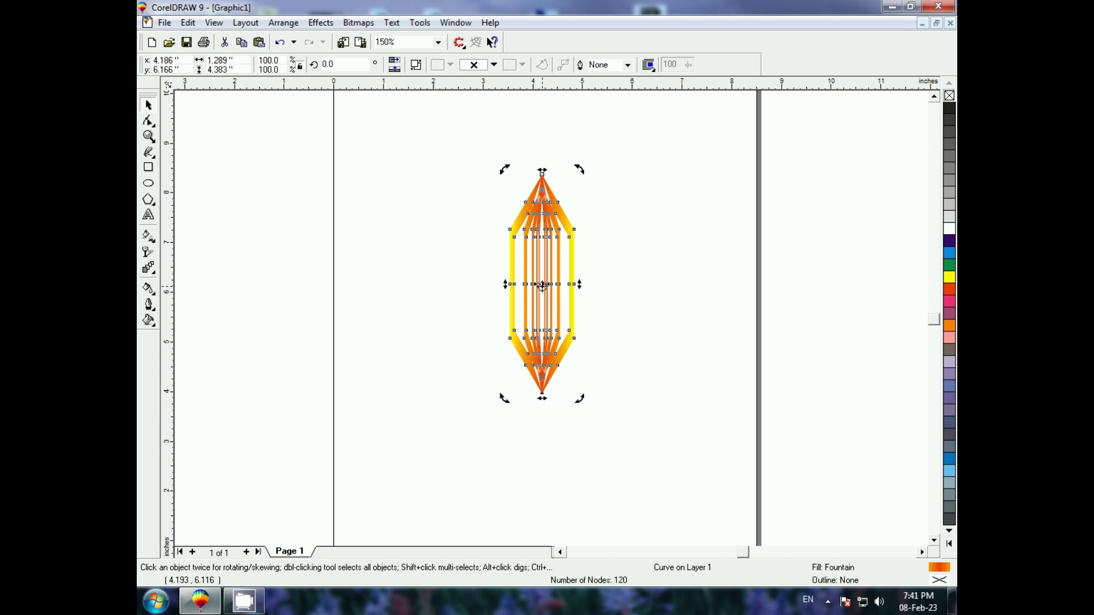
left_click_drag(543, 287, 543, 393)
left_click_drag(580, 170, 626, 205)
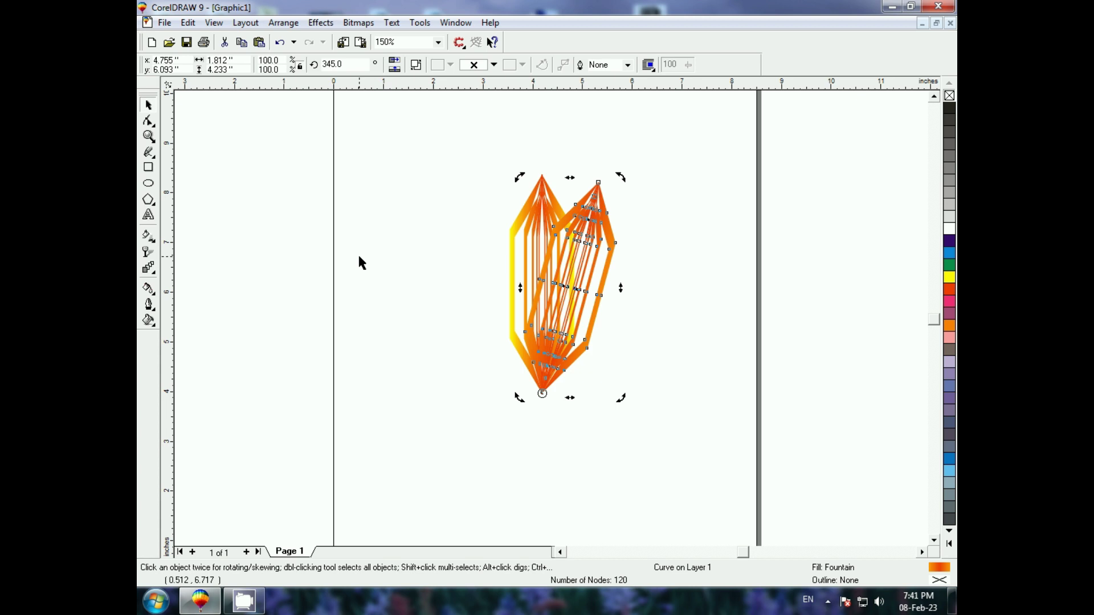
Repeat the rotated petal duplication at 15-degree intervals until the petals form a full circle
key("ctrl+r")
key("ctrl+r")
key("ctrl+r")
key("ctrl+r")
key("ctrl+r")
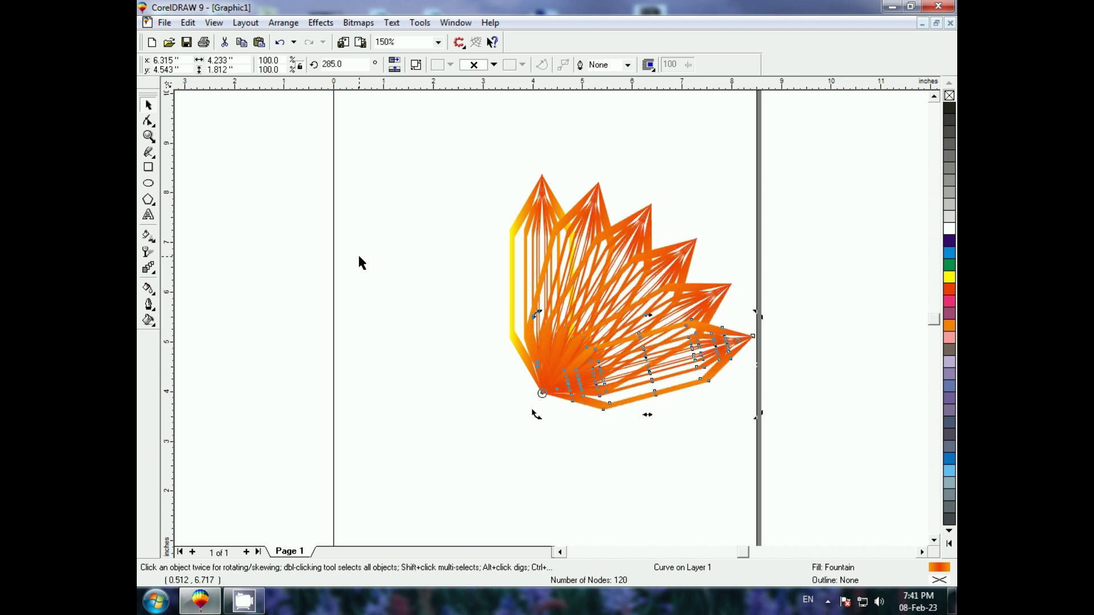
key("ctrl+r")
key("ctrl+r")
key("ctrl+r")
key("ctrl+r")
key("ctrl+r")
key("ctrl+r")
key("ctrl+r")
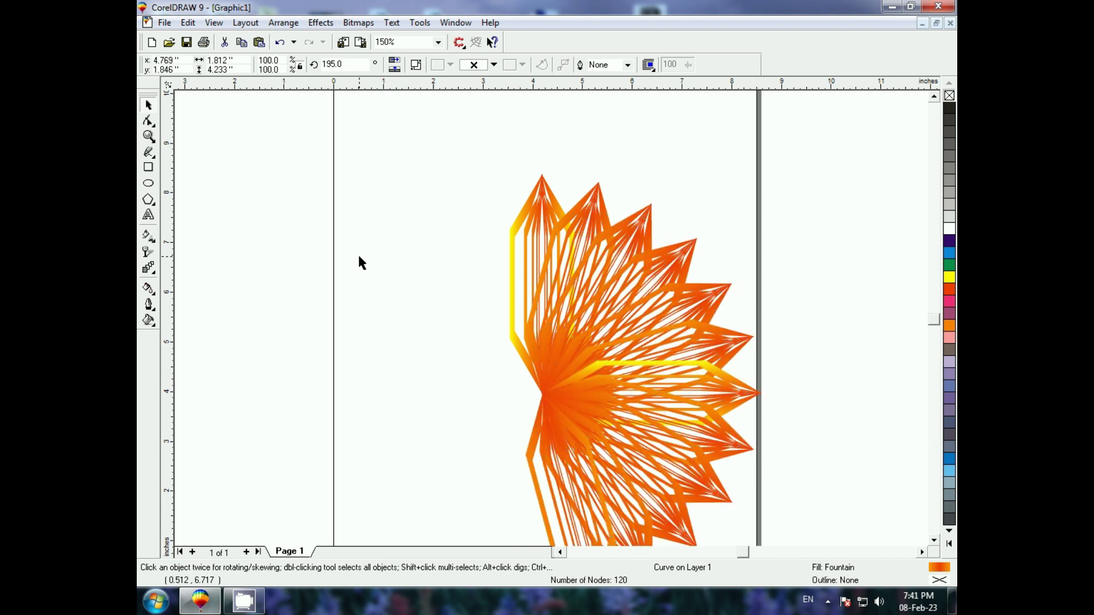
key("ctrl+r")
key("ctrl+r")
key("ctrl+r")
key("ctrl+r")
key("ctrl+r")
key("ctrl+r")
key("ctrl+r")
key("ctrl+r")
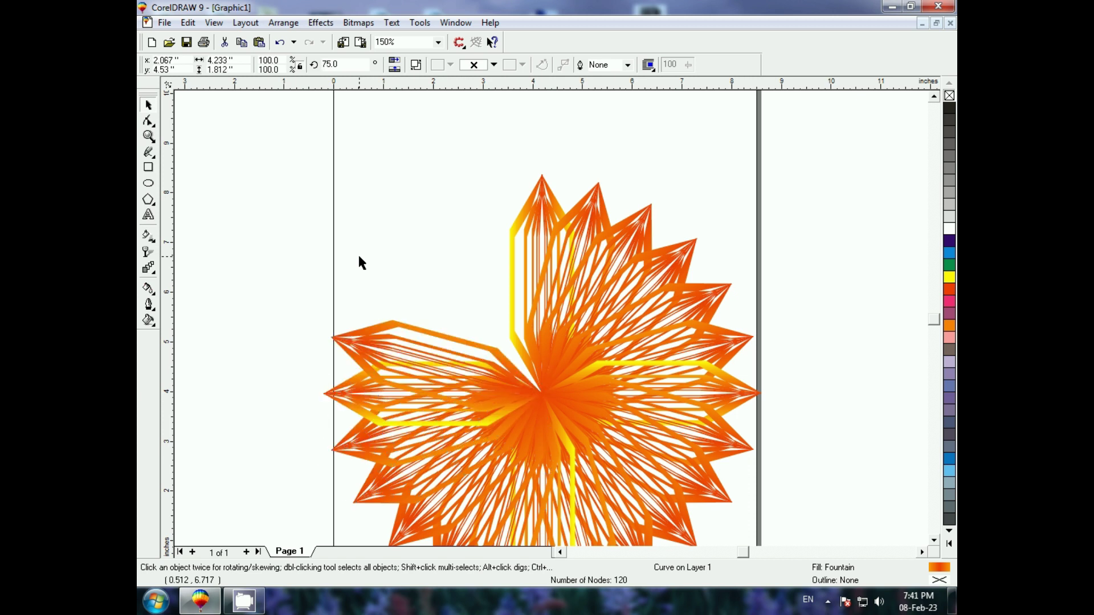
key("ctrl+r")
key("ctrl+r")
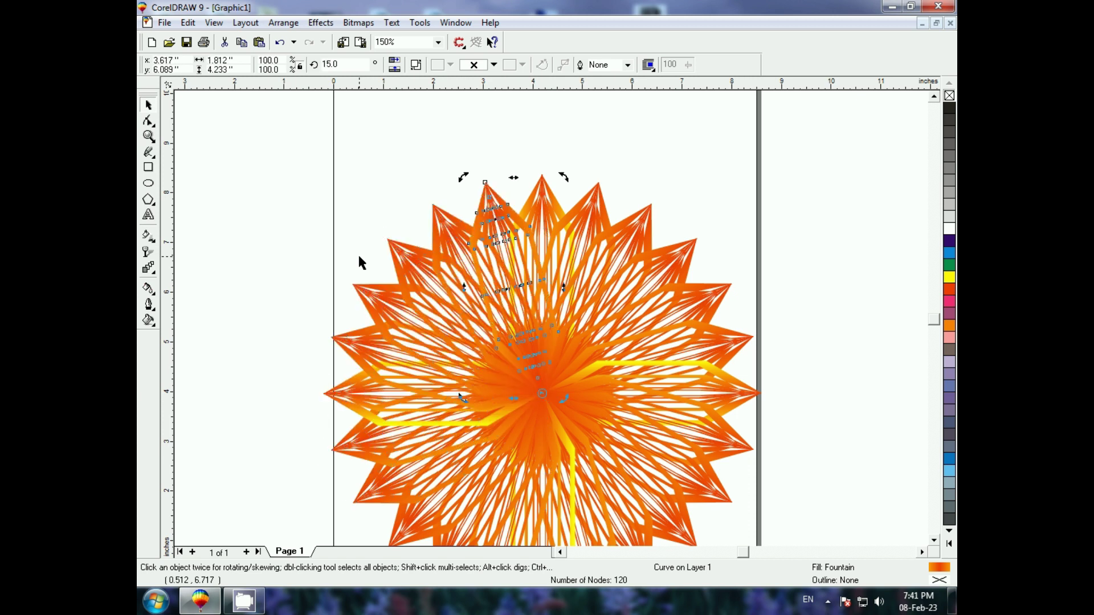
Select all 24 petals and combine them into a single flower curve
key("F3")
left_click_drag(355, 200, 744, 527)
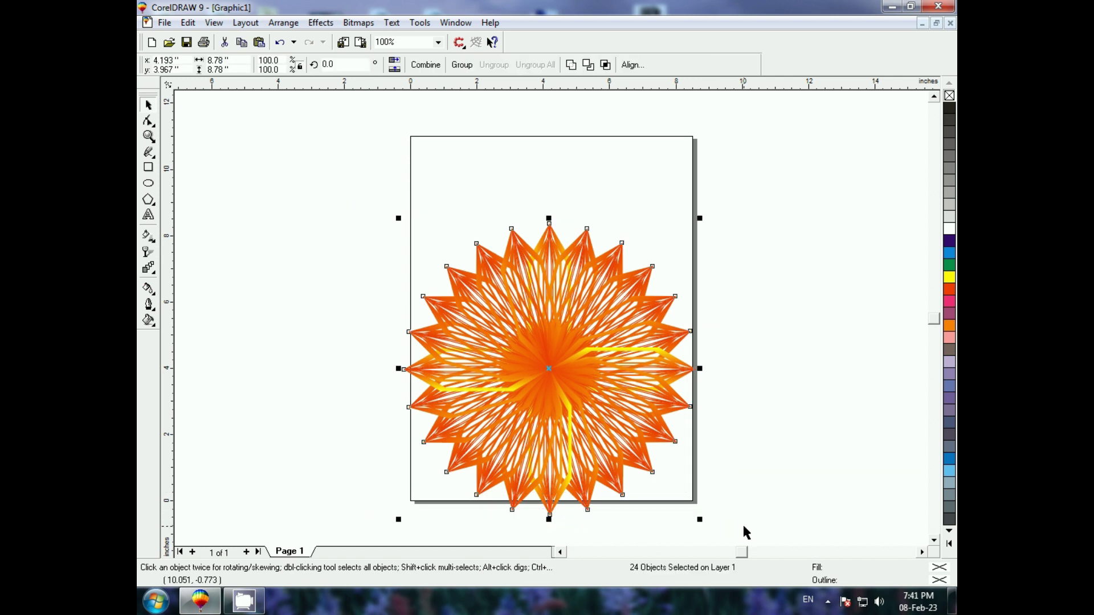
key("ctrl+l")
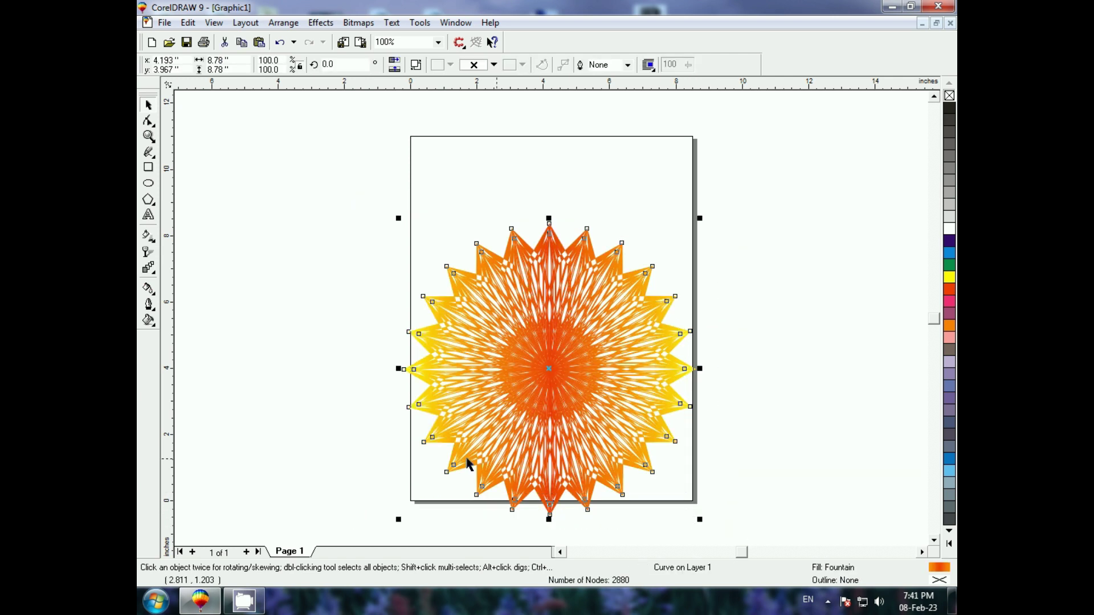
Scale the flower down about its centre to about 4.5 inches wide and move it to the page's upper left area
left_click_drag(700, 520, 647, 452)
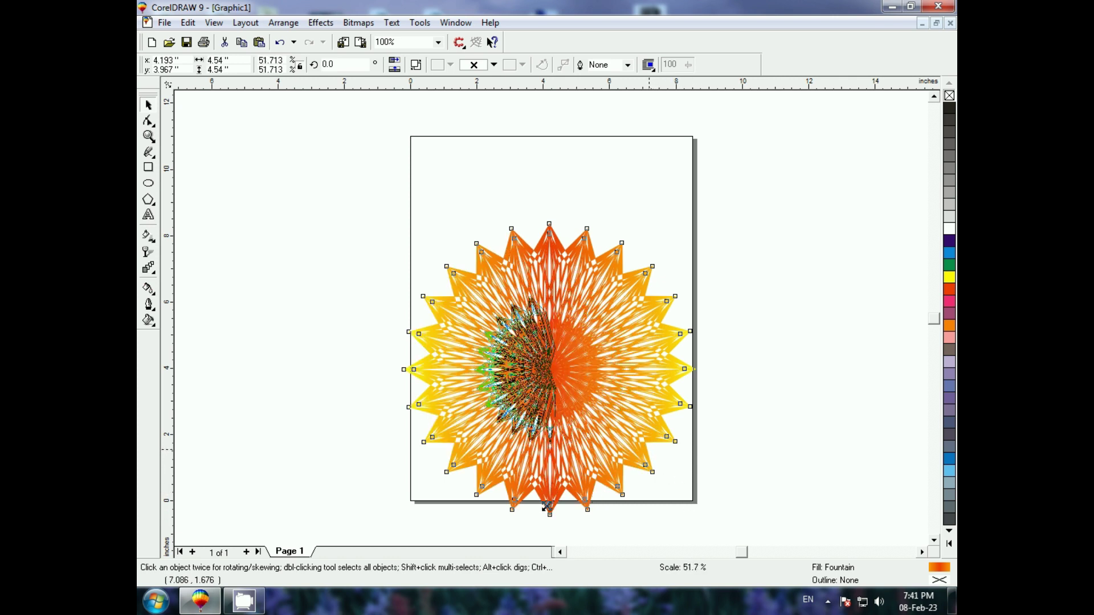
left_click(535, 490)
left_click_drag(415, 249, 674, 494)
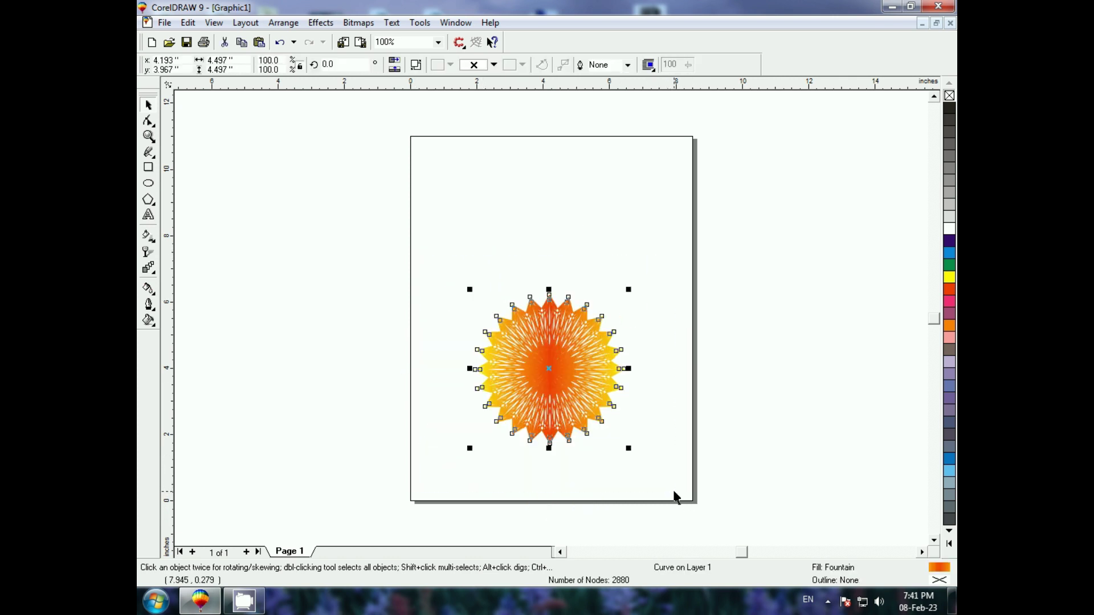
left_click_drag(544, 373, 499, 247)
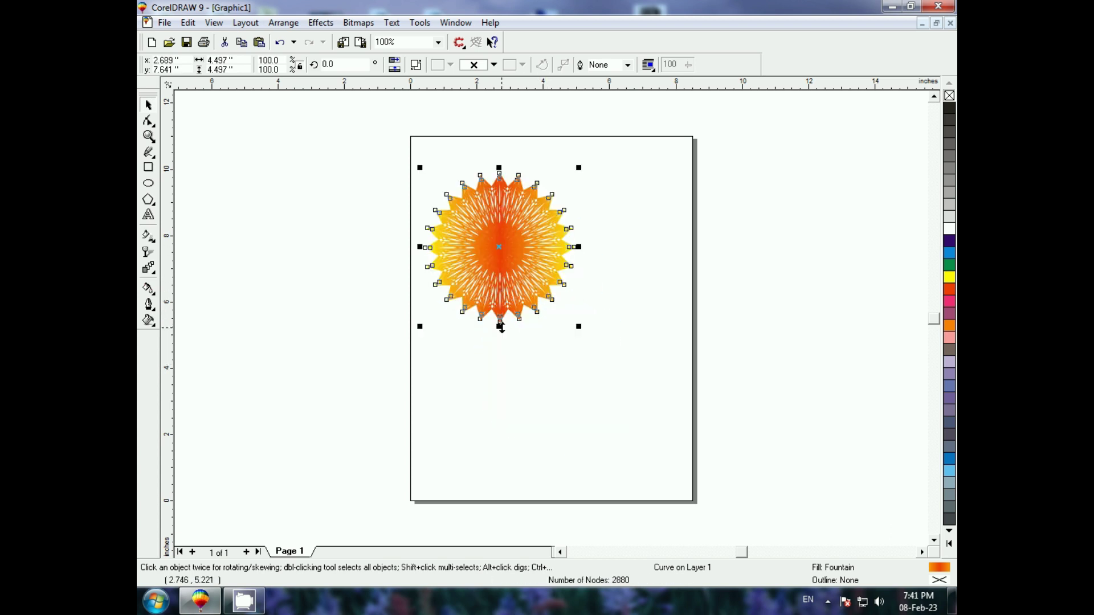
Examine the finished flower's fill and line pattern up close and then at a smaller scale
key("shift+F2")
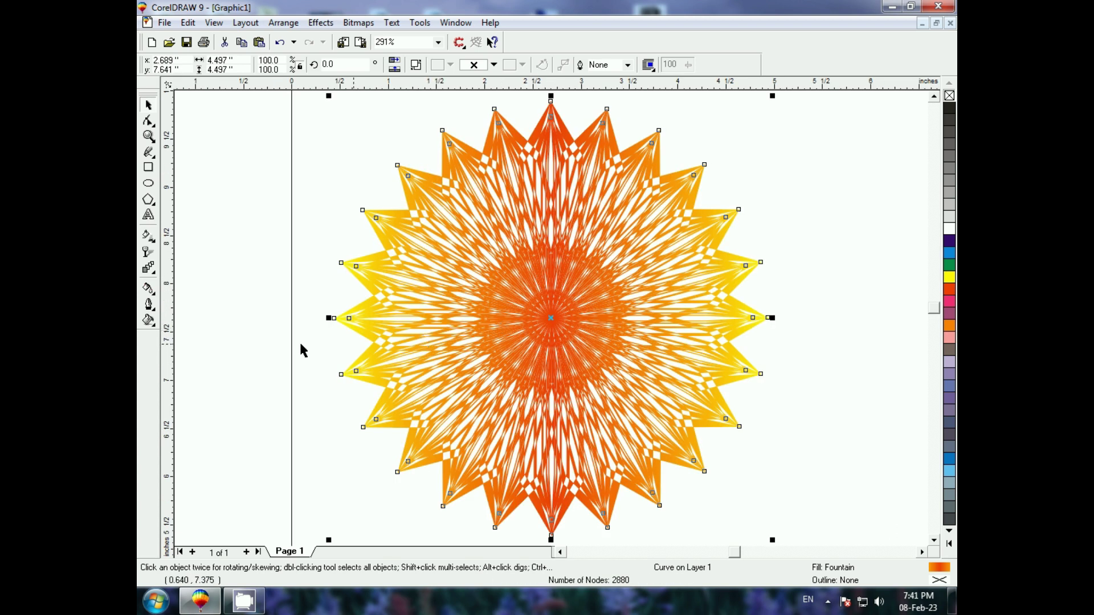
left_click(253, 344)
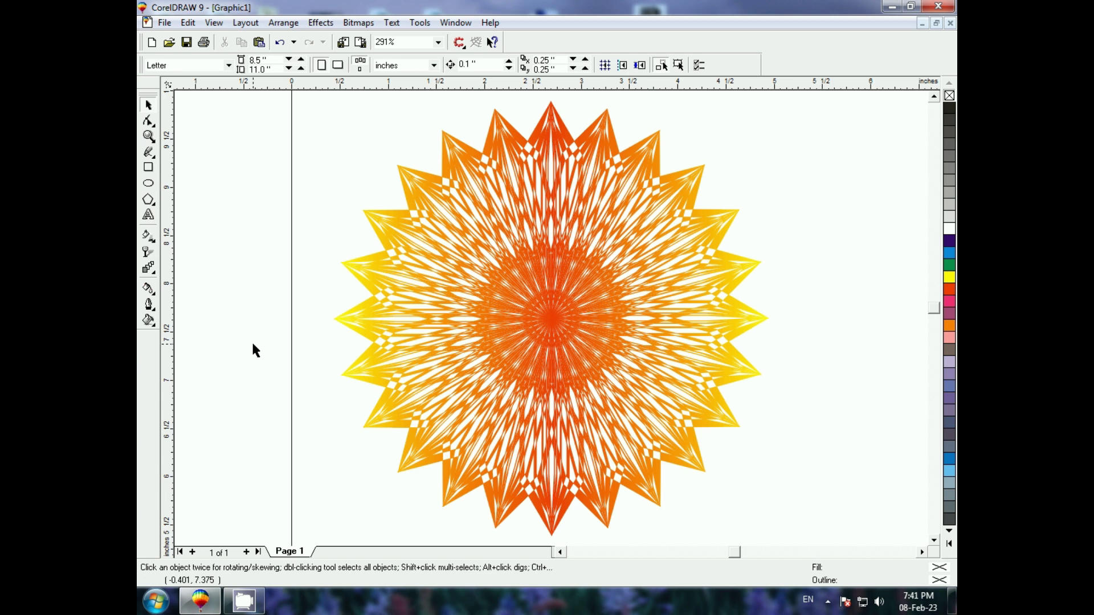
left_click(520, 359)
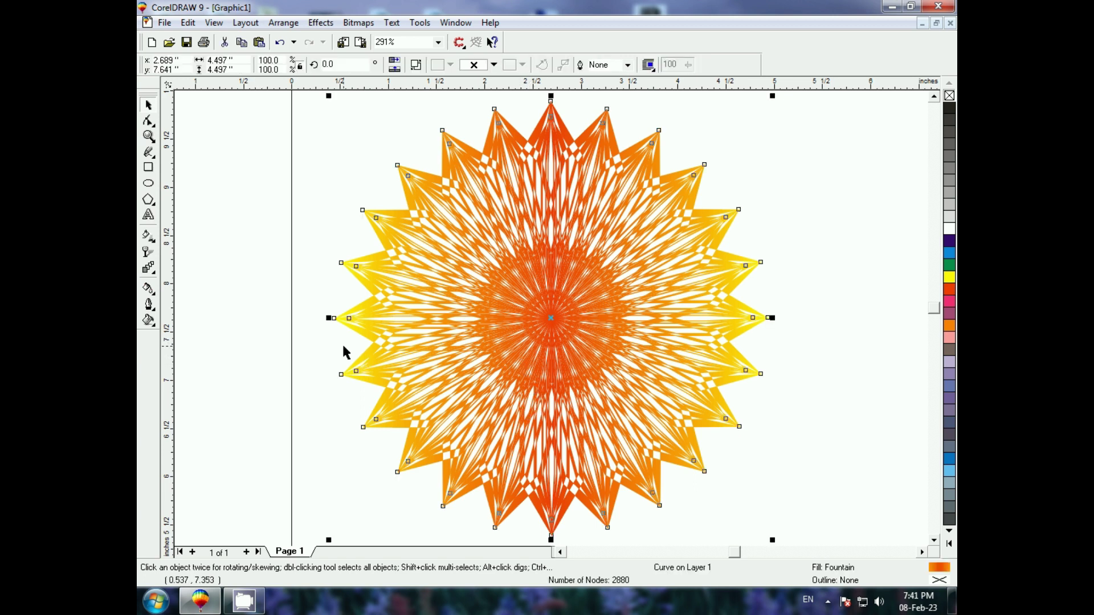
key("F3")
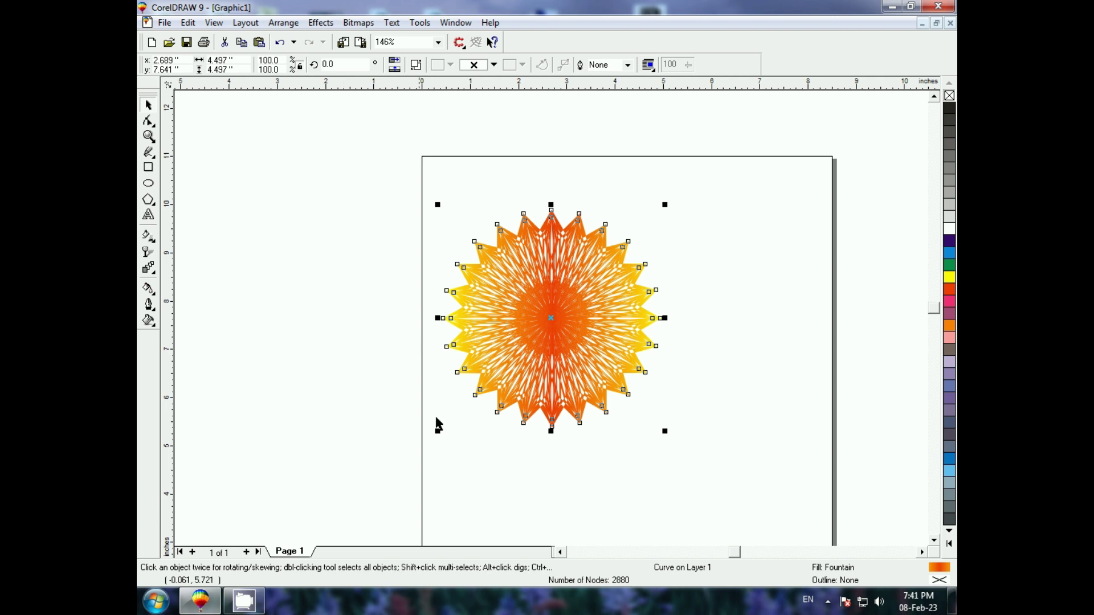
left_click(434, 419)
left_click(508, 371)
left_click(501, 391)
left_click(511, 393)
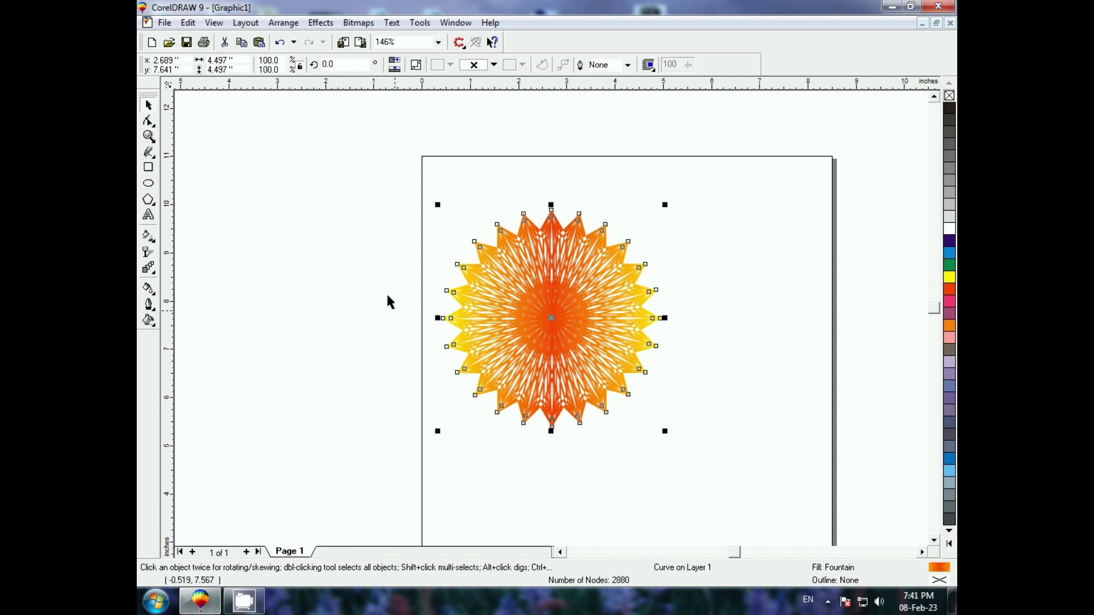